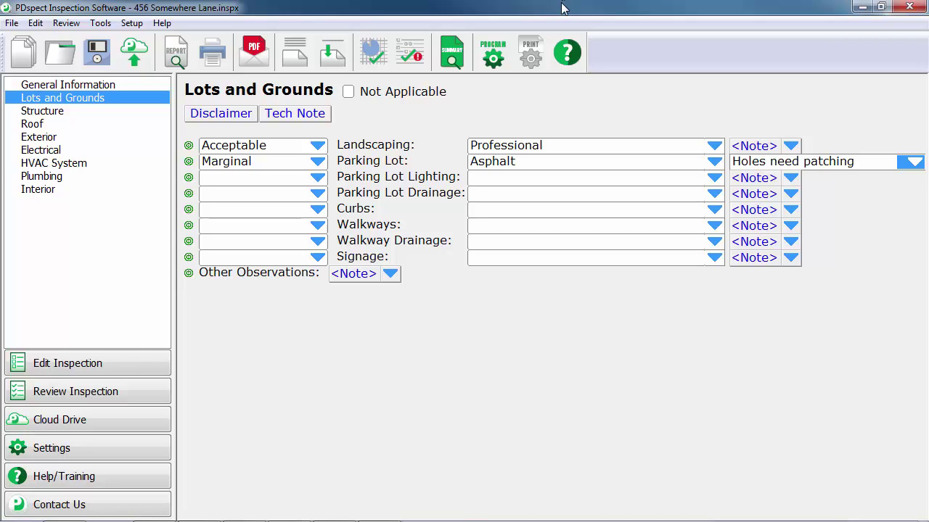
Shrink the inspection window and place a narrow window of the Commercial Tutorials desktop folder beside it
{"action": "left_click_drag", "start_coordinate": [564, 7], "coordinate": [0, 18]}
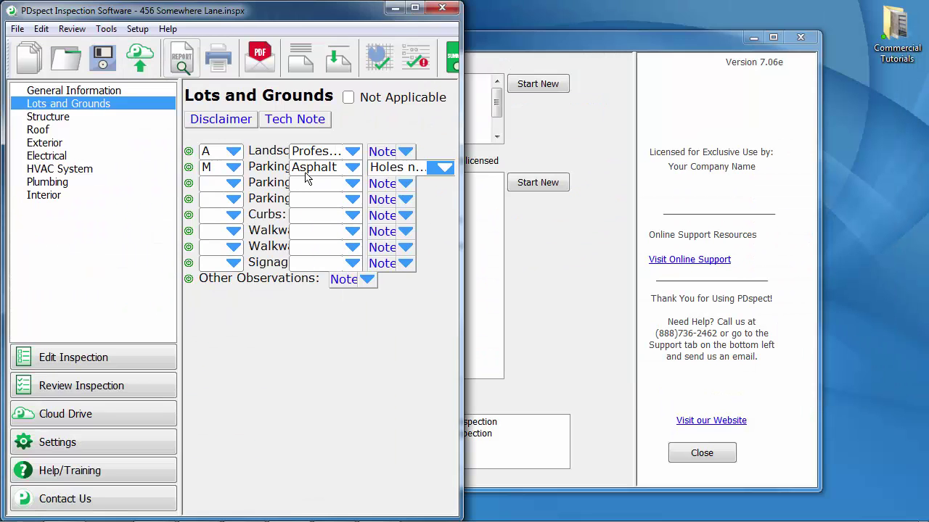
{"action": "left_click_drag", "start_coordinate": [459, 193], "coordinate": [733, 192]}
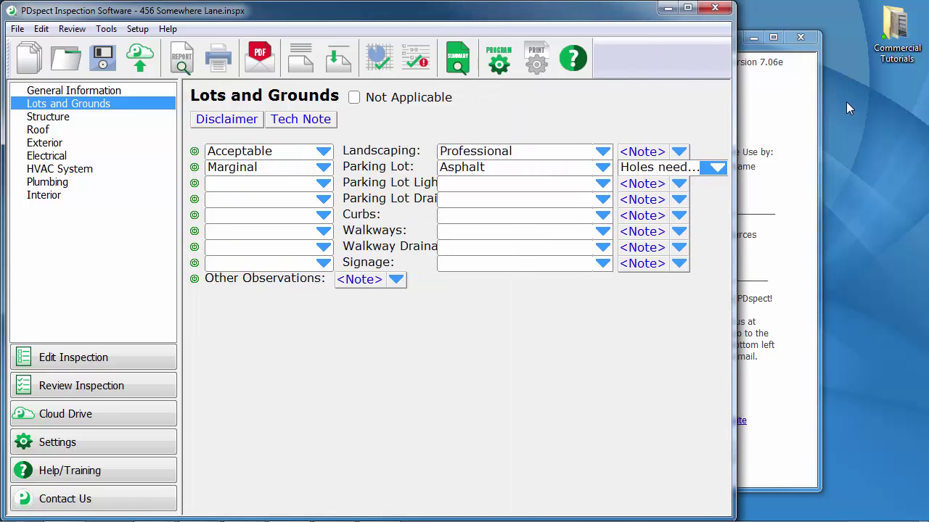
{"action": "double_click", "coordinate": [894, 29]}
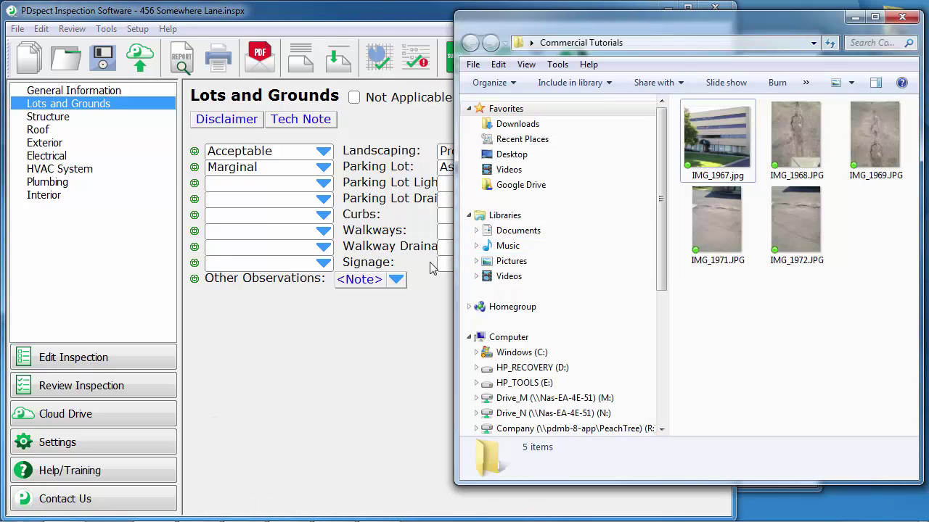
{"action": "left_click_drag", "start_coordinate": [456, 254], "coordinate": [803, 247]}
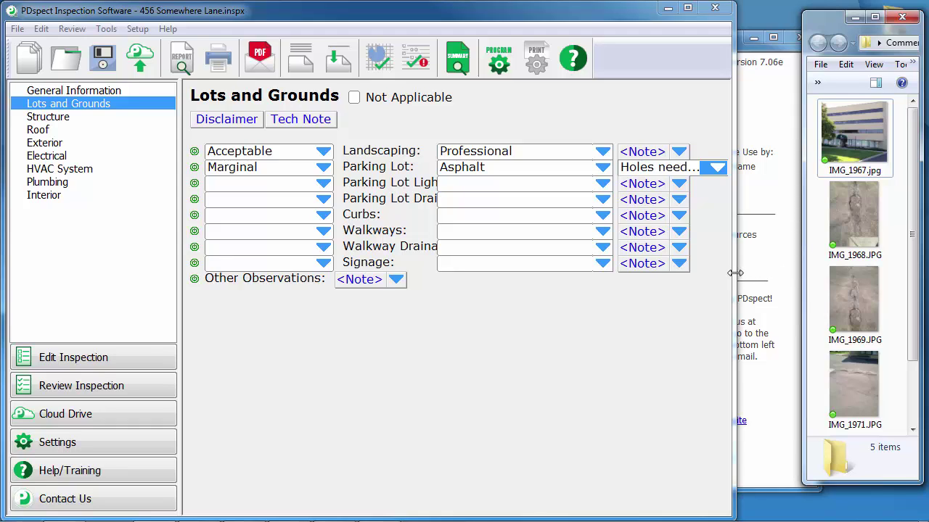
Add the photos IMG_1969.JPG, IMG_1971.JPG and IMG_1972.JPG from the folder to the Parking Lot line
{"action": "left_click", "coordinate": [849, 287]}
{"action": "left_click_drag", "start_coordinate": [853, 287], "coordinate": [399, 167]}
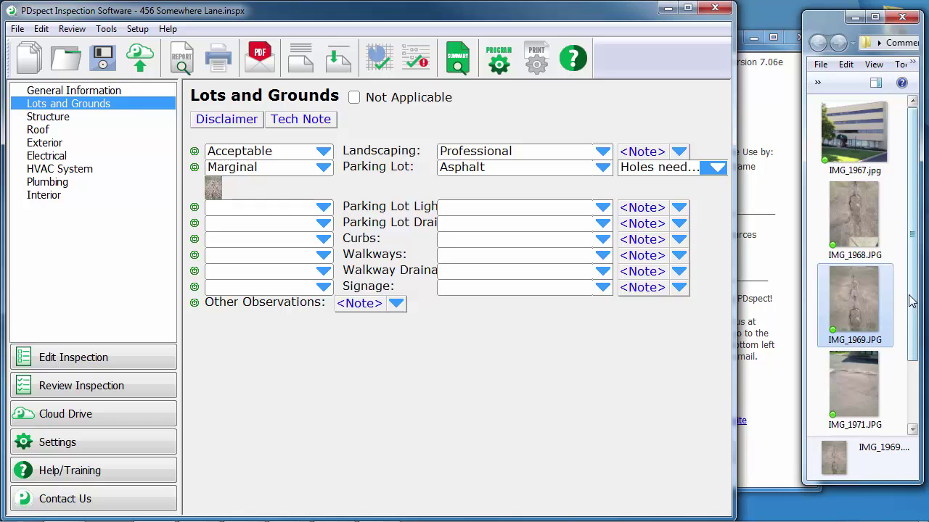
{"action": "scroll", "coordinate": [900, 319], "scroll_direction": "down", "scroll_amount": 1}
{"action": "left_click_drag", "start_coordinate": [902, 322], "coordinate": [248, 192]}
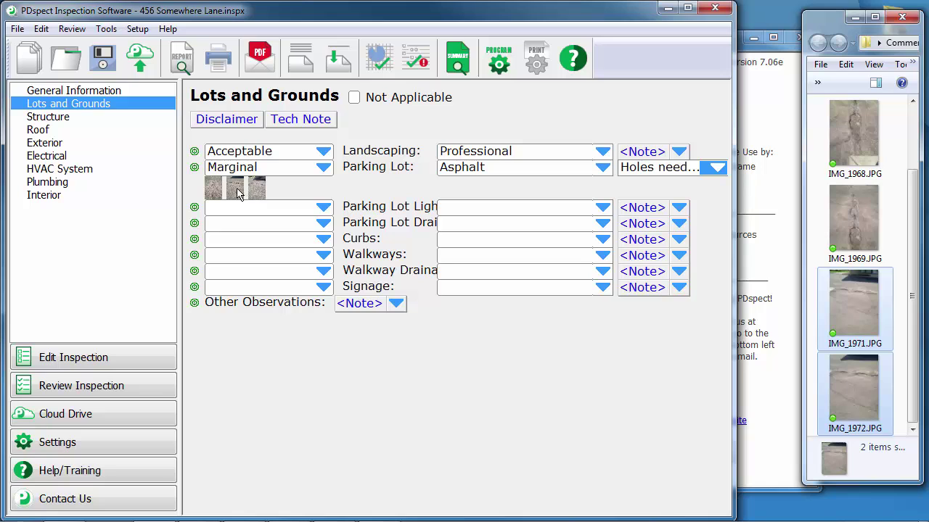
Open the first Parking Lot photo for editing
{"action": "double_click", "coordinate": [214, 195]}
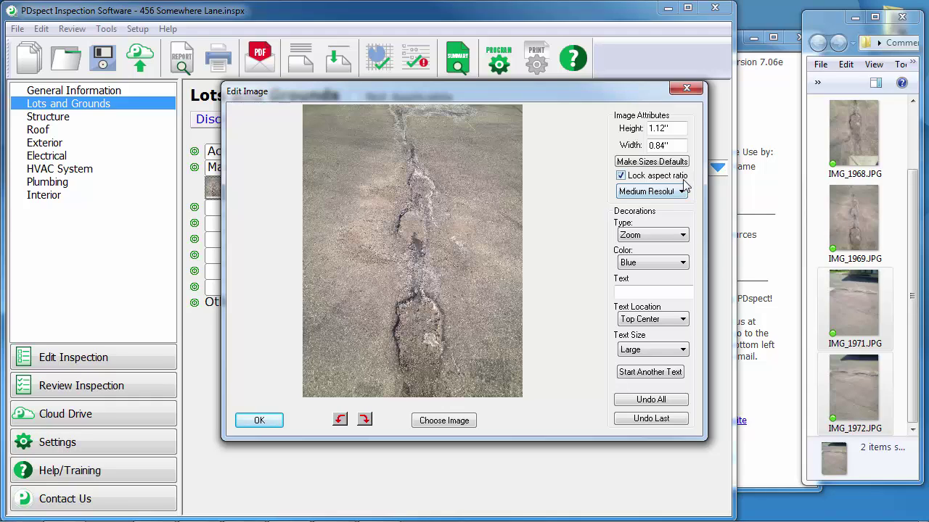
Draw three blue arrows on the photo, two pointing at the lowest hole and one at the crack above it
{"action": "left_click", "coordinate": [683, 236]}
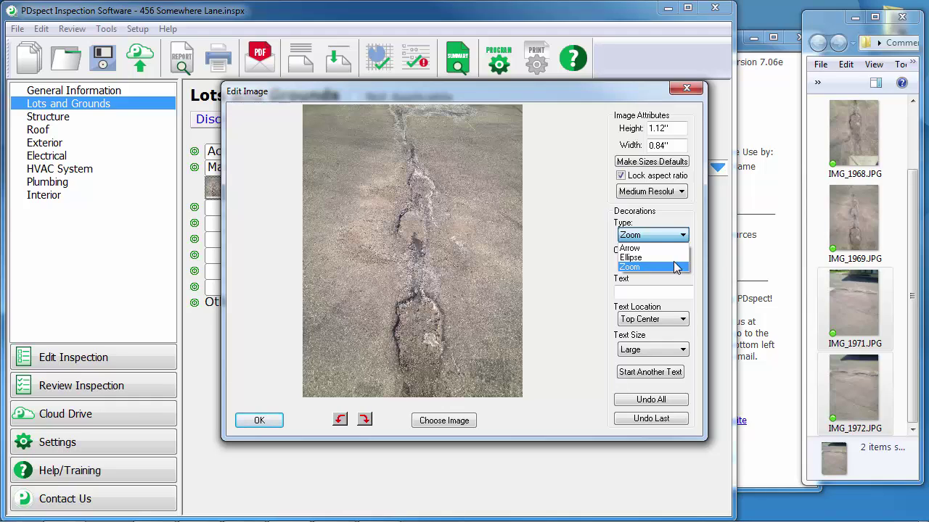
{"action": "left_click", "coordinate": [669, 249]}
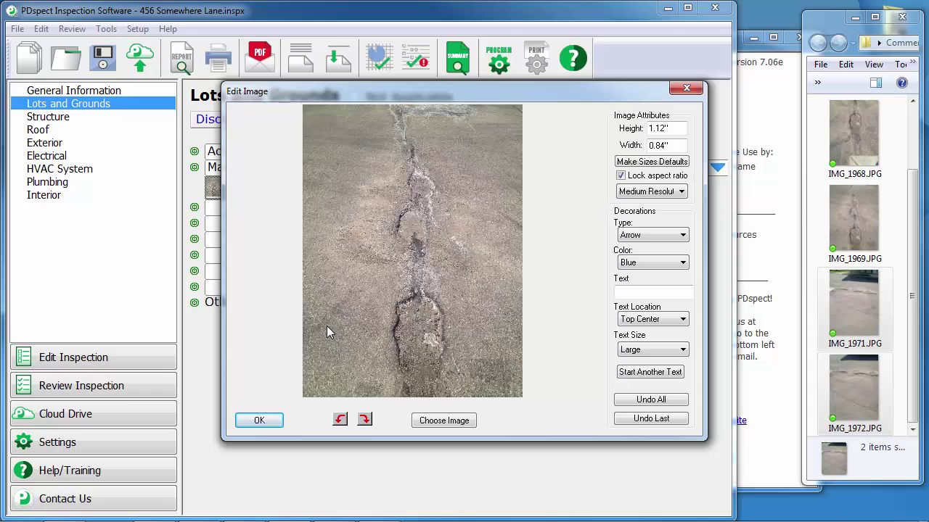
{"action": "left_click_drag", "start_coordinate": [321, 333], "coordinate": [389, 331]}
{"action": "left_click_drag", "start_coordinate": [507, 314], "coordinate": [453, 333]}
{"action": "left_click_drag", "start_coordinate": [346, 238], "coordinate": [391, 230]}
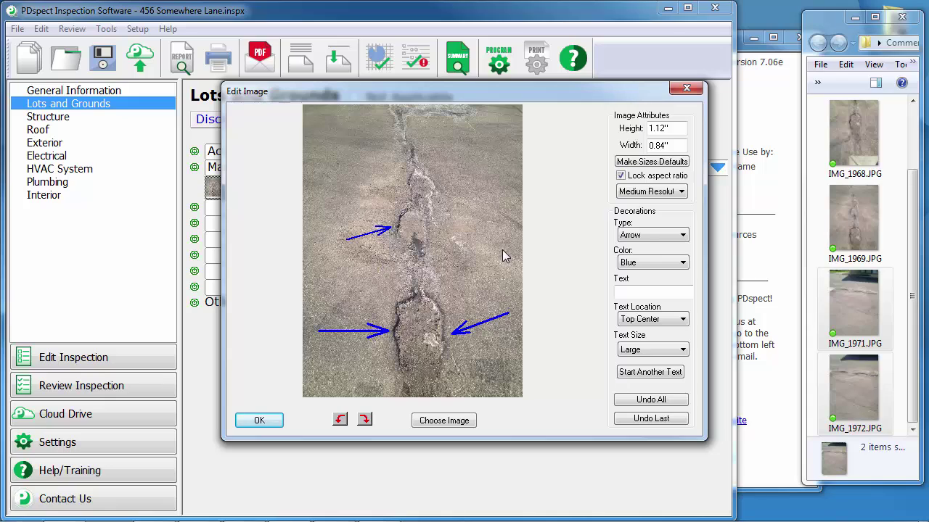
Draw a blue ellipse around the middle part of the crack in the photo
{"action": "left_click", "coordinate": [641, 237]}
{"action": "left_click", "coordinate": [649, 259]}
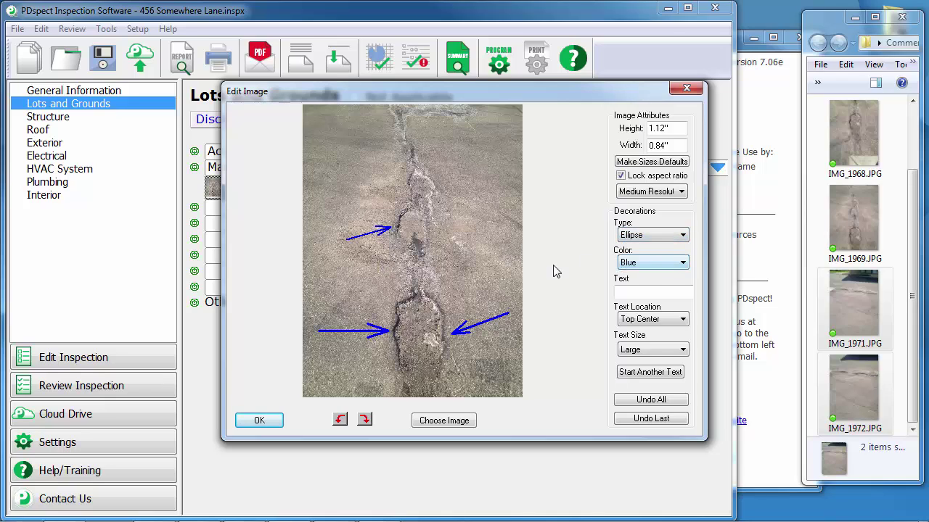
{"action": "left_click_drag", "start_coordinate": [451, 226], "coordinate": [386, 305]}
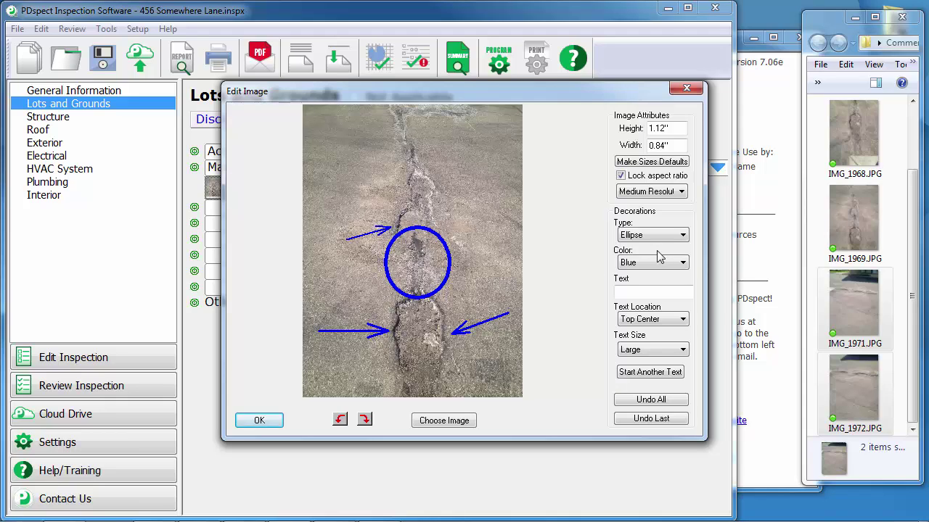
Set the decoration color to Green and place a zoom box over the upper part of the crack
{"action": "left_click", "coordinate": [666, 265]}
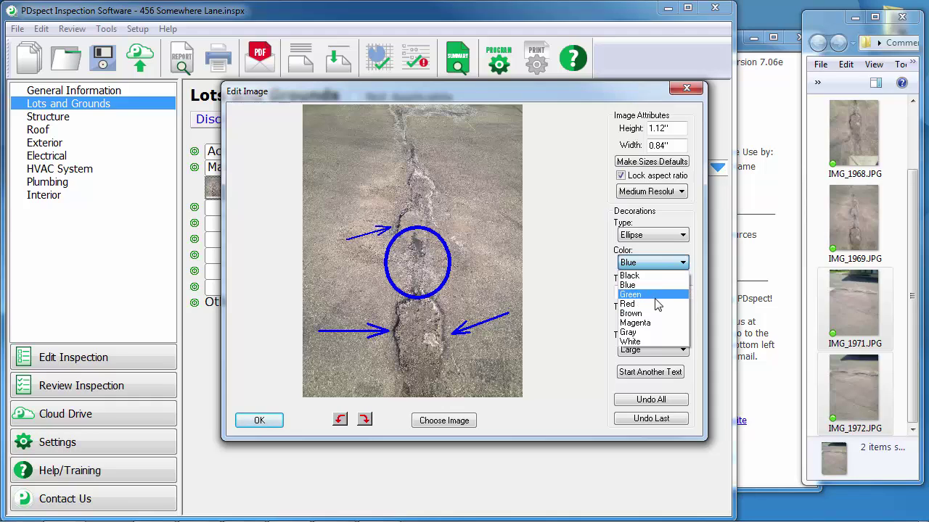
{"action": "left_click", "coordinate": [655, 298]}
{"action": "left_click", "coordinate": [657, 236]}
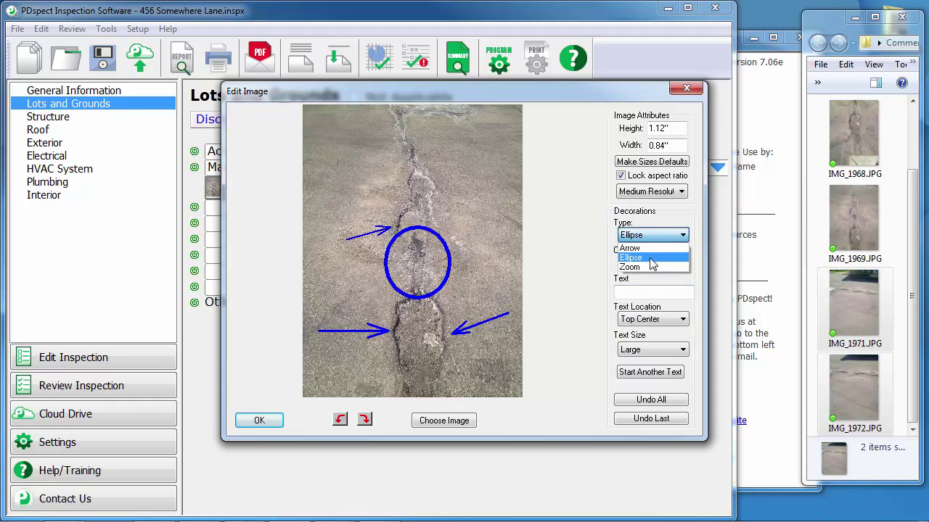
{"action": "left_click", "coordinate": [651, 267]}
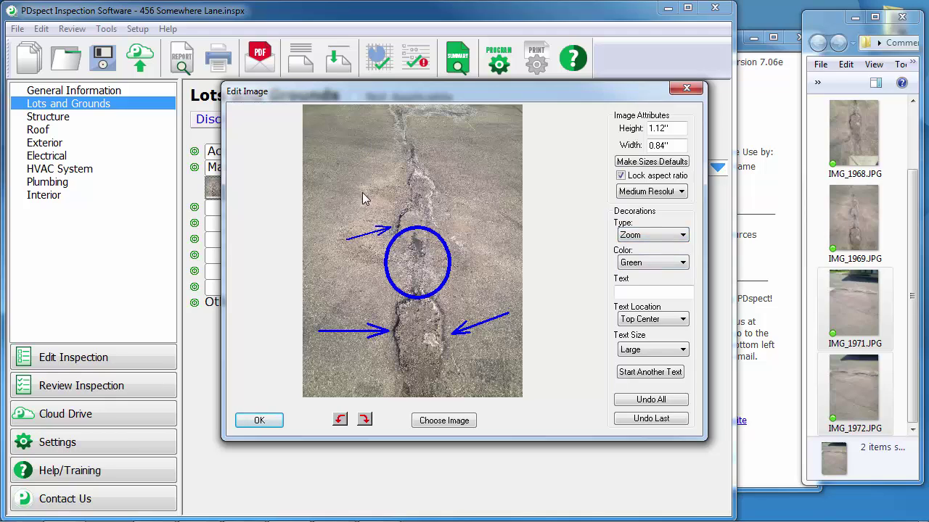
{"action": "left_click_drag", "start_coordinate": [360, 192], "coordinate": [457, 119]}
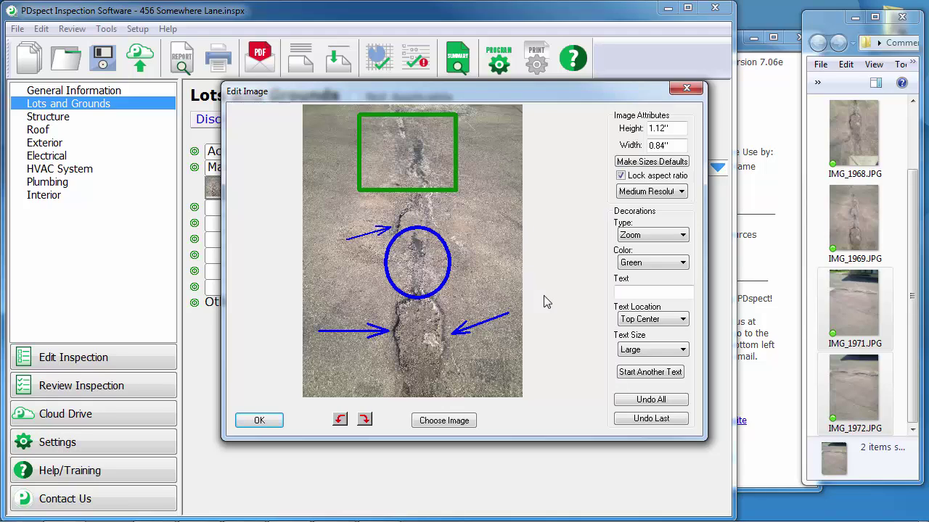
Undo the zoom box and all remaining decorations on the photo
{"action": "left_click", "coordinate": [638, 425]}
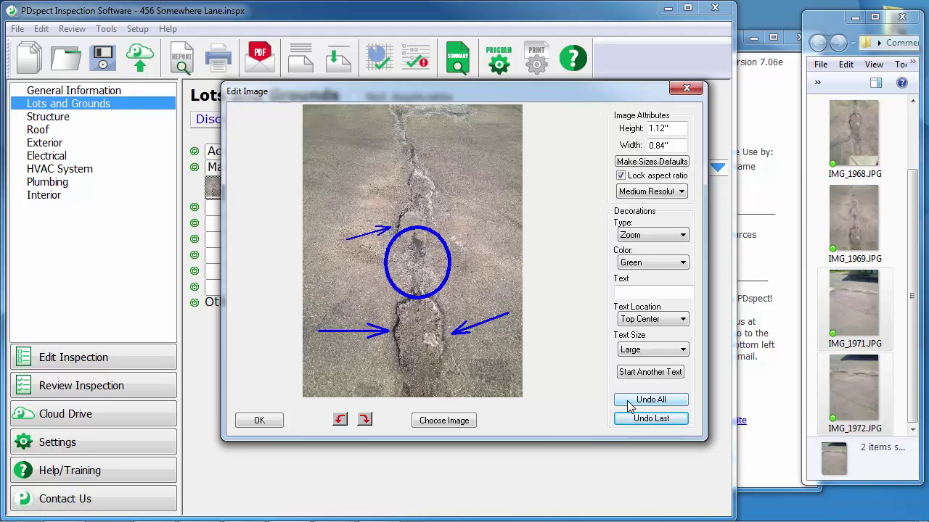
{"action": "left_click", "coordinate": [629, 407]}
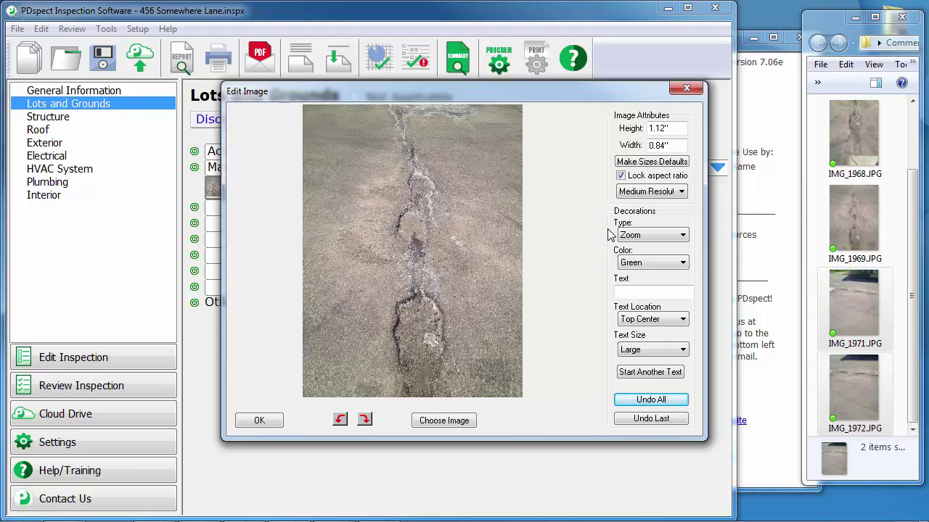
Add the text "Several Holes" to the photo and set its location to Top Left
{"action": "left_click", "coordinate": [642, 293]}
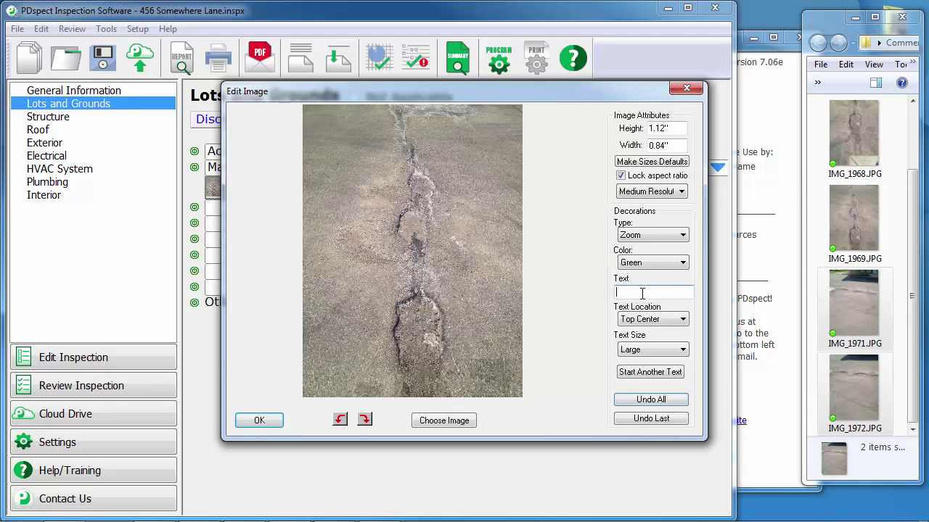
{"action": "type", "text": "Sev"}
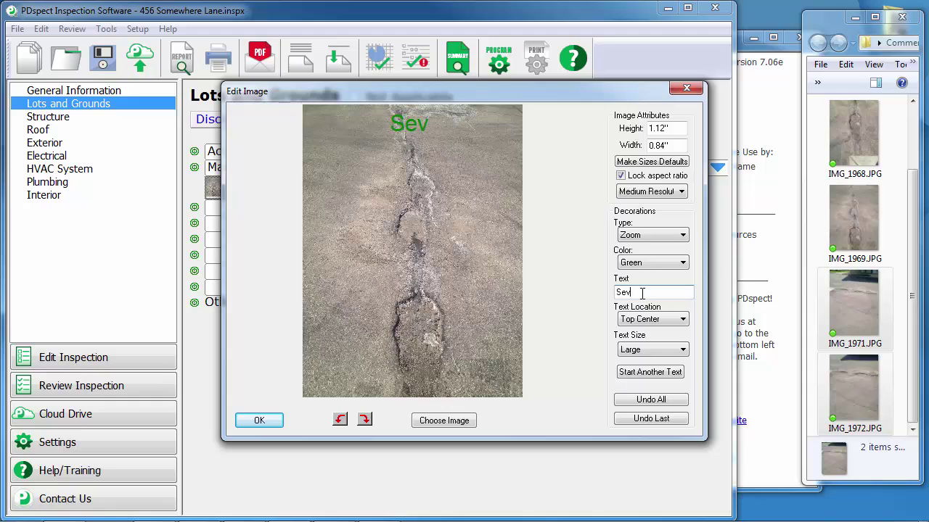
{"action": "type", "text": "eral Holes"}
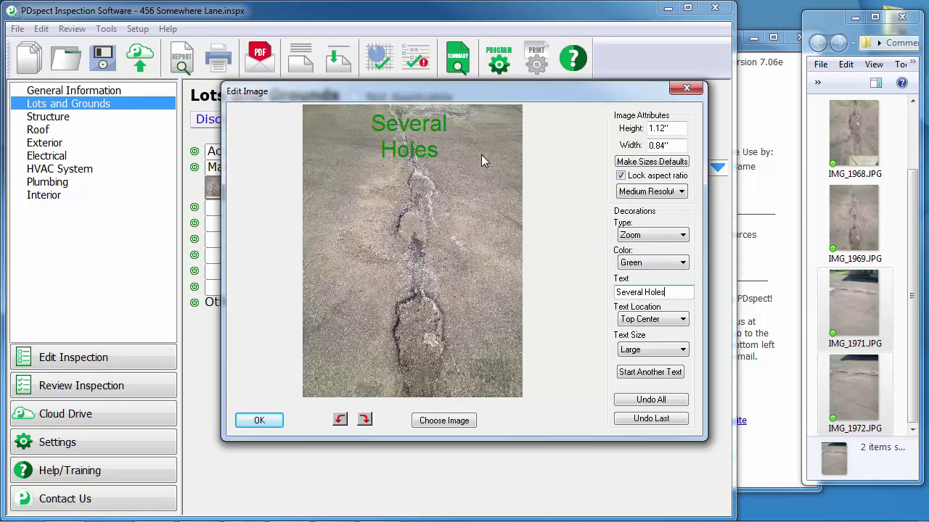
{"action": "left_click", "coordinate": [648, 325]}
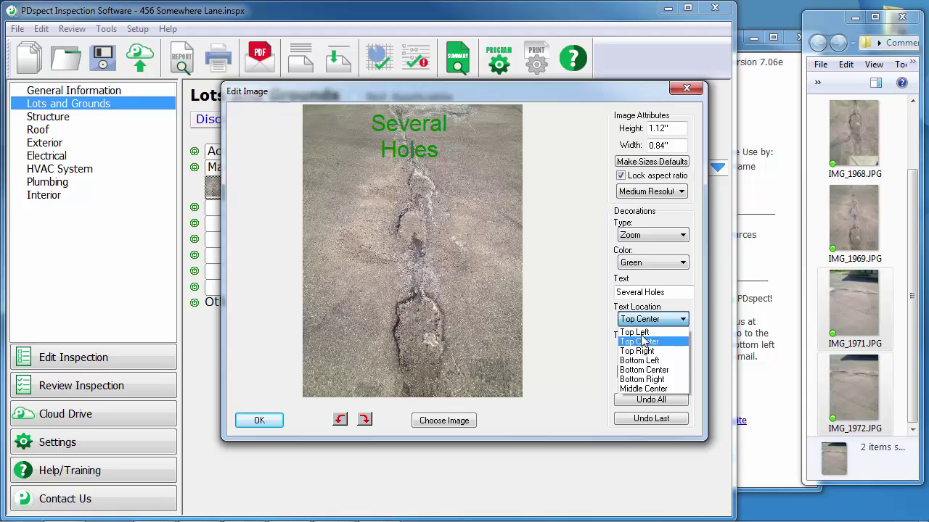
{"action": "left_click", "coordinate": [635, 332]}
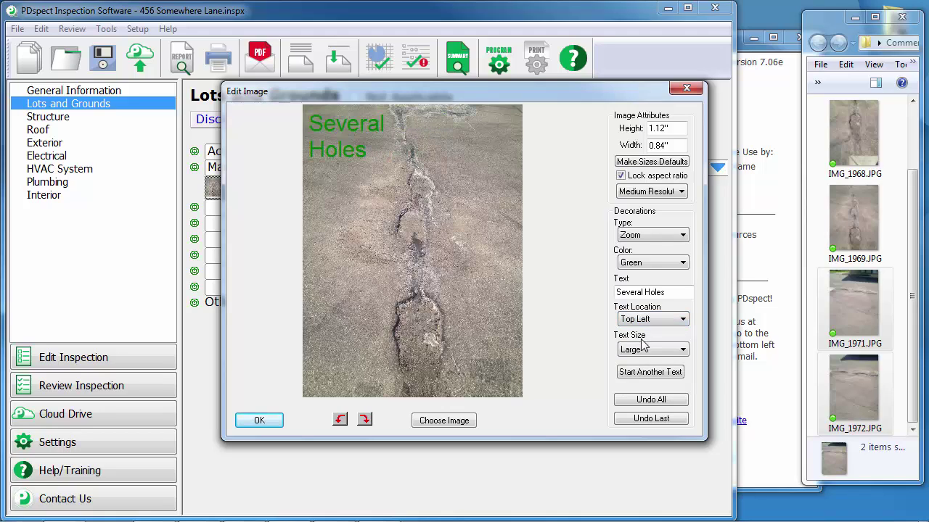
Set the photo text's size to Medium and its color to Blue
{"action": "left_click", "coordinate": [641, 351]}
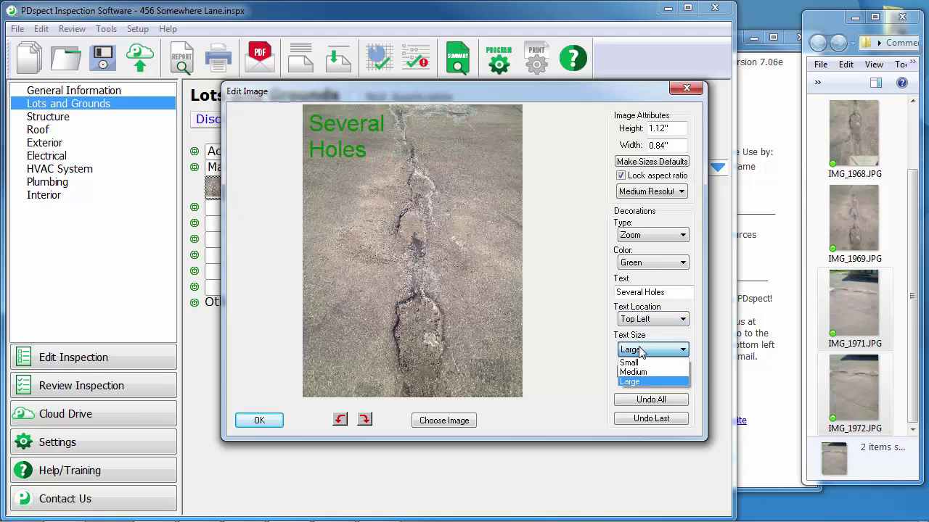
{"action": "left_click", "coordinate": [638, 372]}
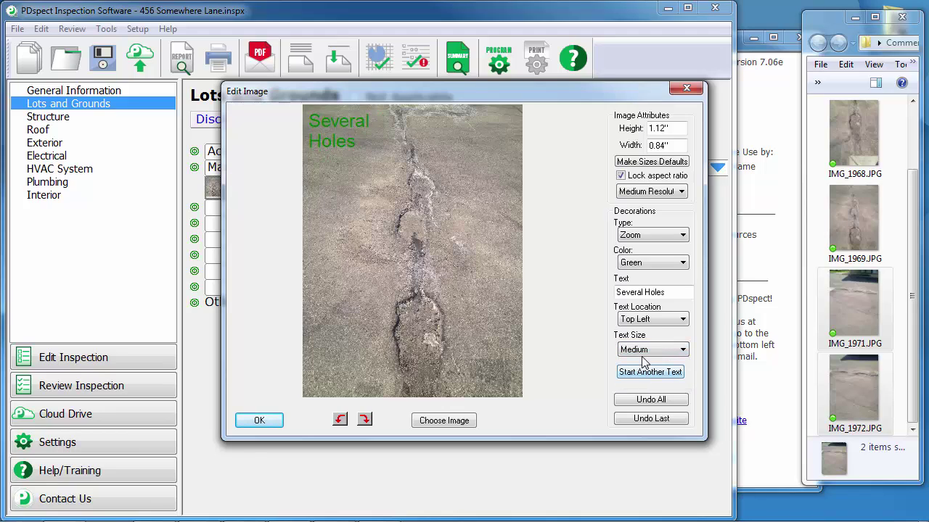
{"action": "left_click", "coordinate": [645, 266]}
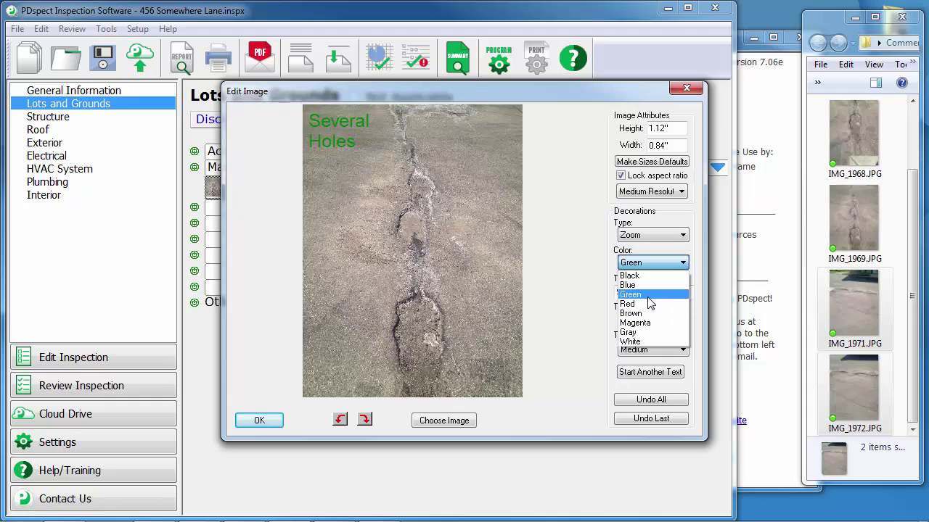
{"action": "left_click", "coordinate": [648, 285]}
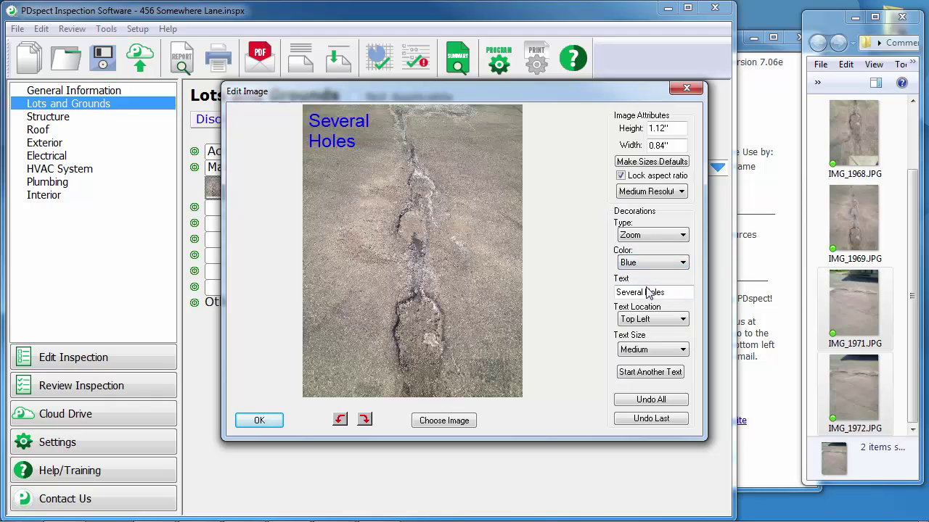
Start another, empty text entry, rotate the photo 90 degrees clockwise and accept the image edits
{"action": "left_click", "coordinate": [635, 377]}
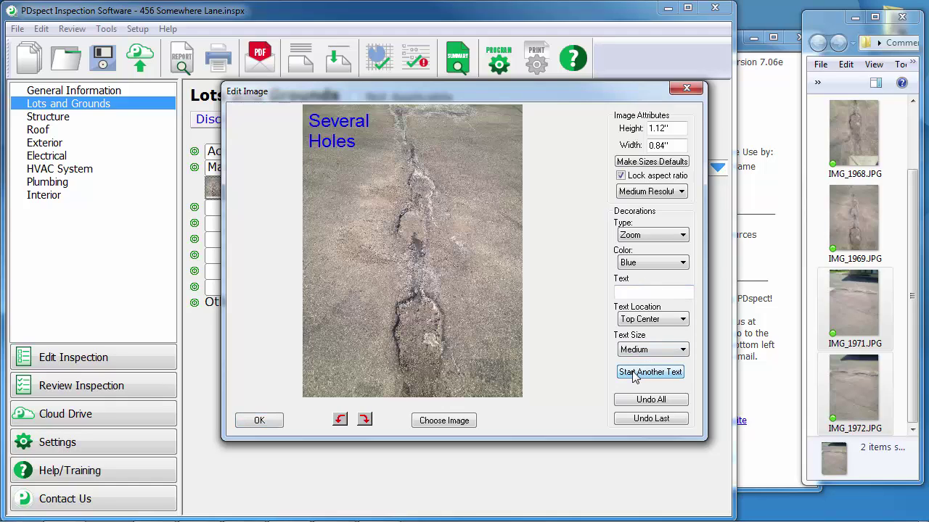
{"action": "left_click", "coordinate": [644, 289]}
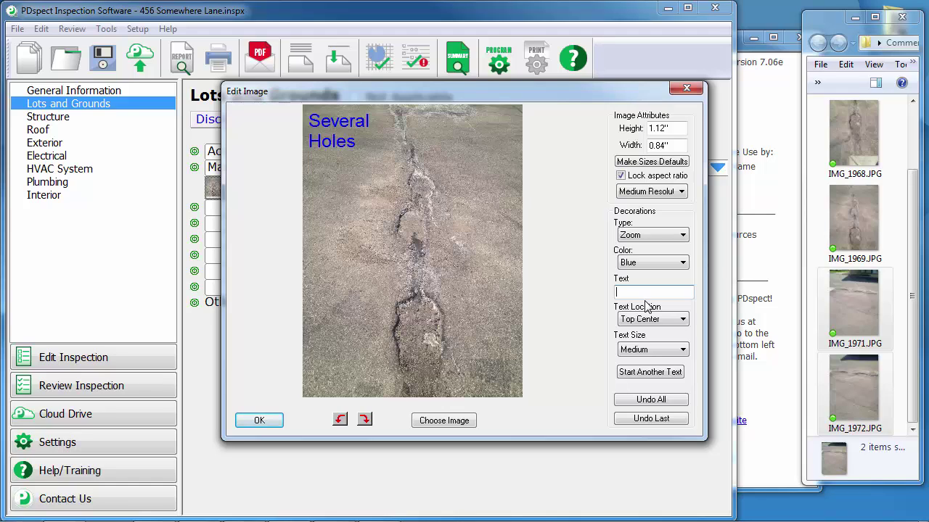
{"action": "left_click", "coordinate": [365, 420]}
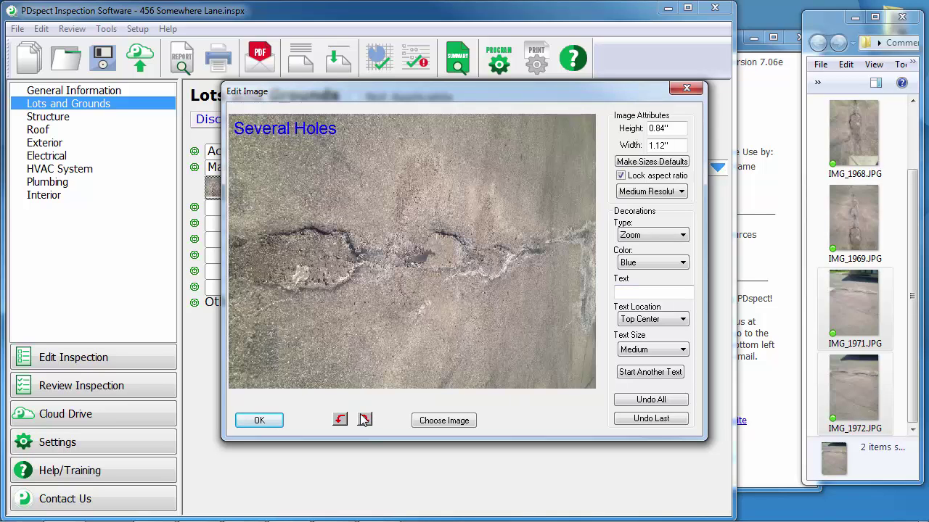
{"action": "left_click", "coordinate": [259, 421]}
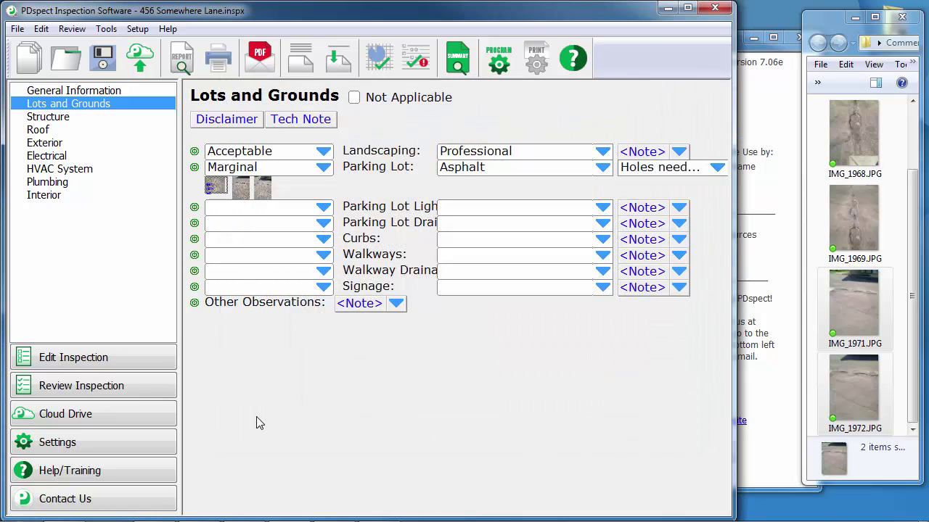